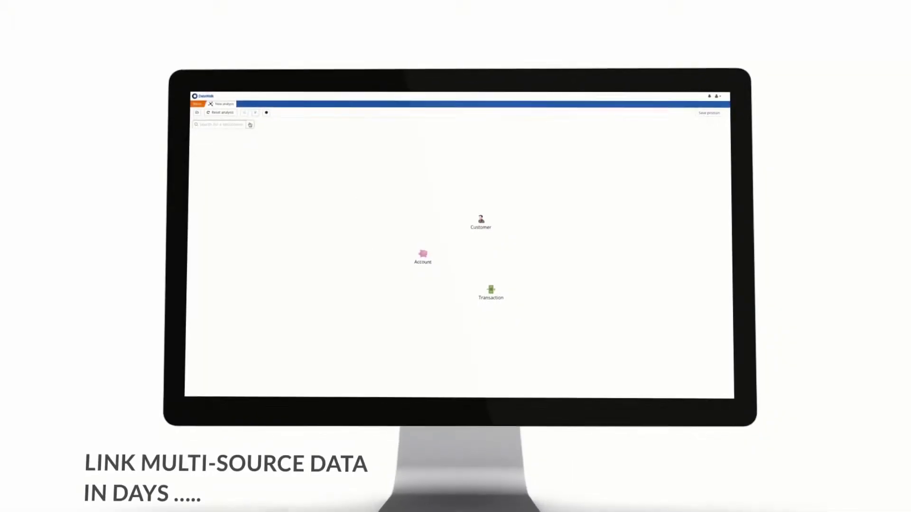
# Step: Link Customers to Accounts in the universe graph of Server Logs, Session logs, Online users and Transactions
pyautogui.moveTo(481, 219); pyautogui.dragTo(430, 253)
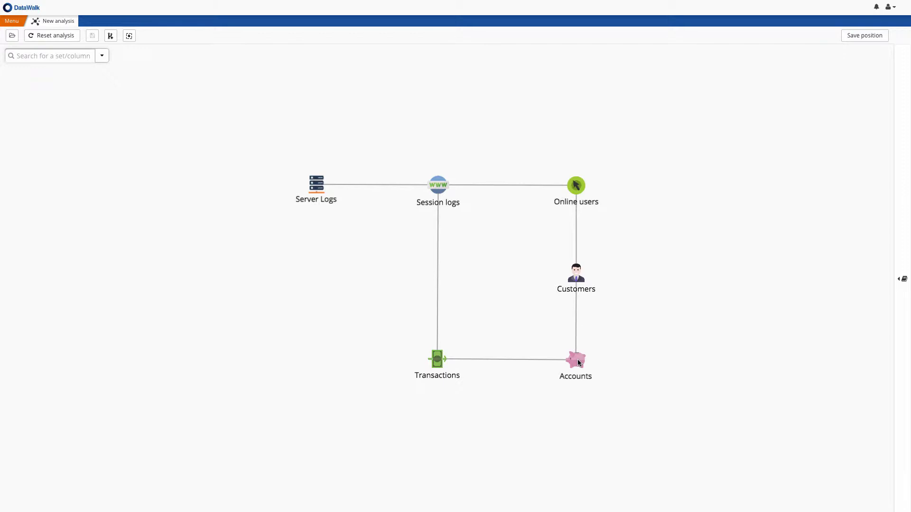
# Step: Show record counts: Accounts 308,172, Transactions 27,506,245, Customers 154,000, Session logs 7,717,754, Server Logs 46,306,524
pyautogui.click(578, 360)
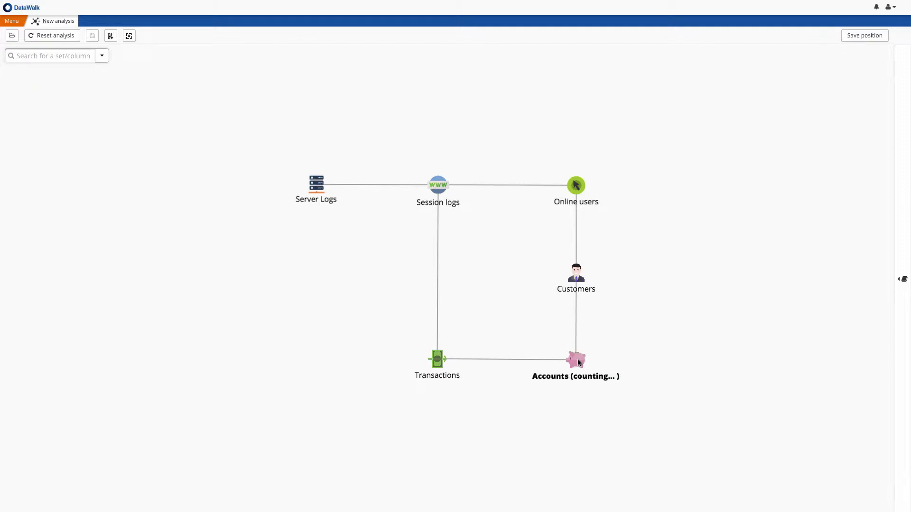
pyautogui.click(438, 362)
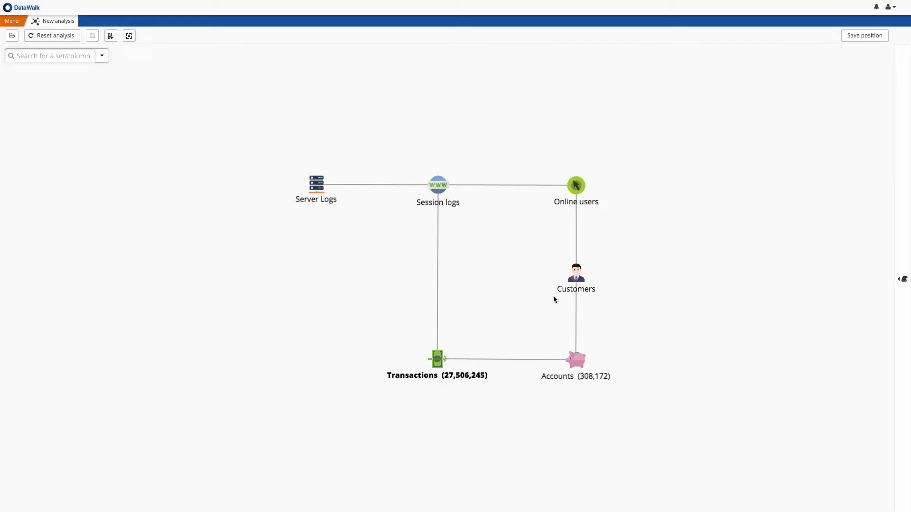
pyautogui.click(576, 278)
pyautogui.click(440, 189)
pyautogui.click(316, 185)
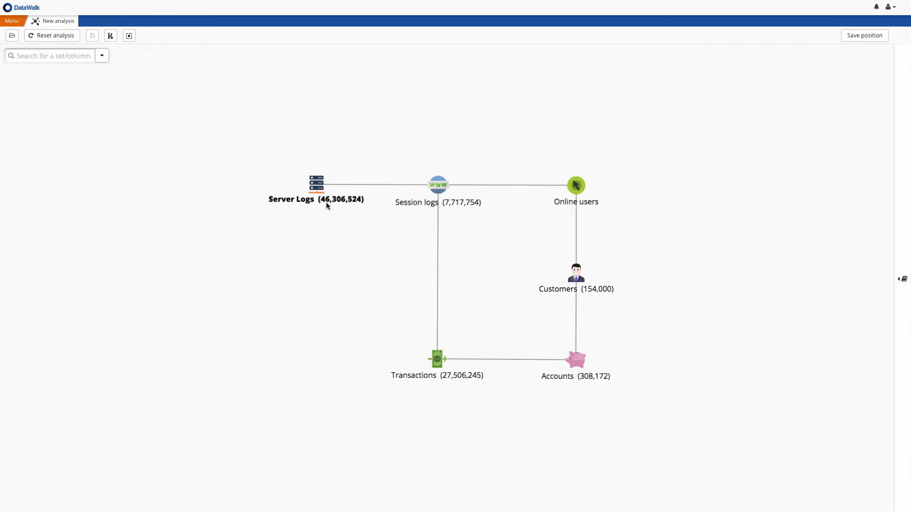
pyautogui.click(437, 357)
pyautogui.rightClick(437, 357)
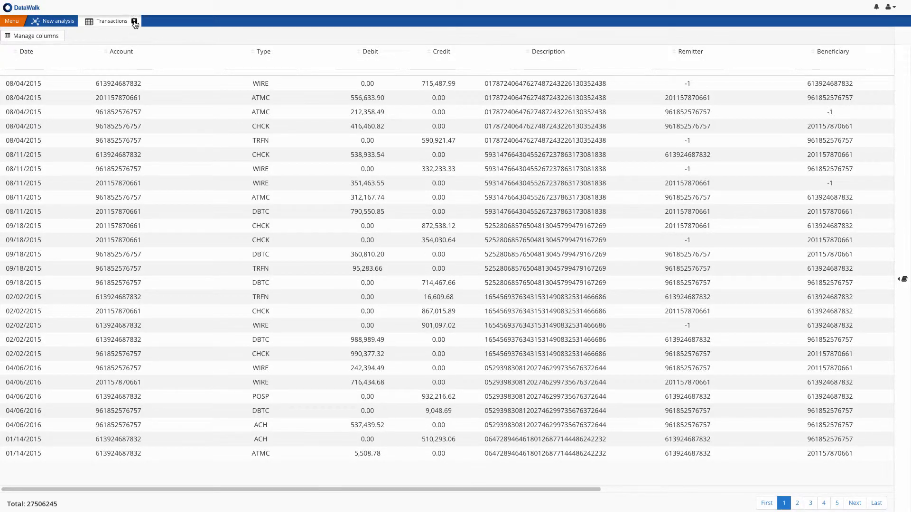
pyautogui.click(134, 21)
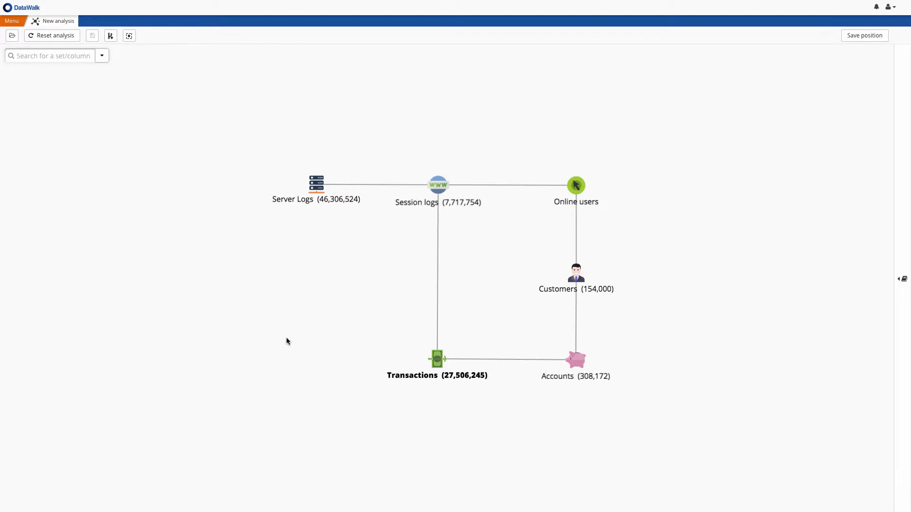
# Step: Review the Suspicious_Accounts Excel sheet of account and customer IDs, then return to the desktop
pyautogui.hotkey('ctrl', 'Right')
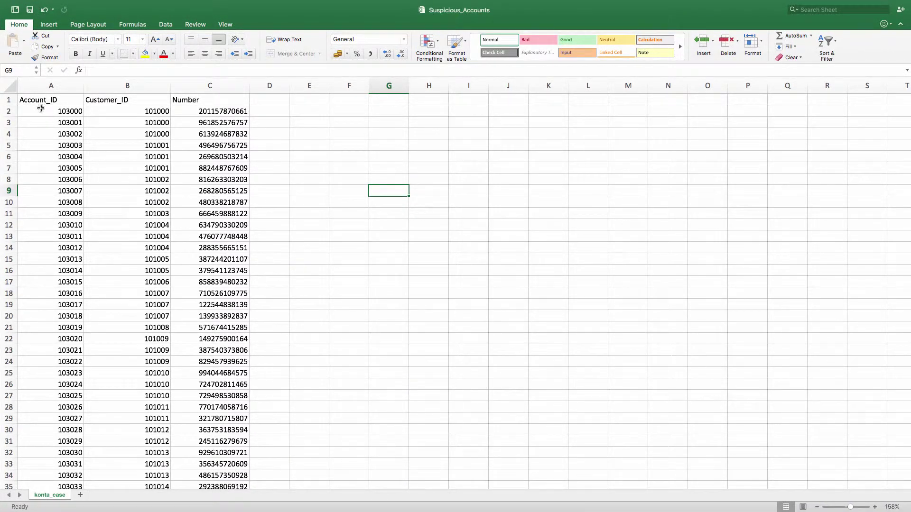
pyautogui.hotkey('ctrl', 'Left')
pyautogui.hotkey('ctrl', 'Left')
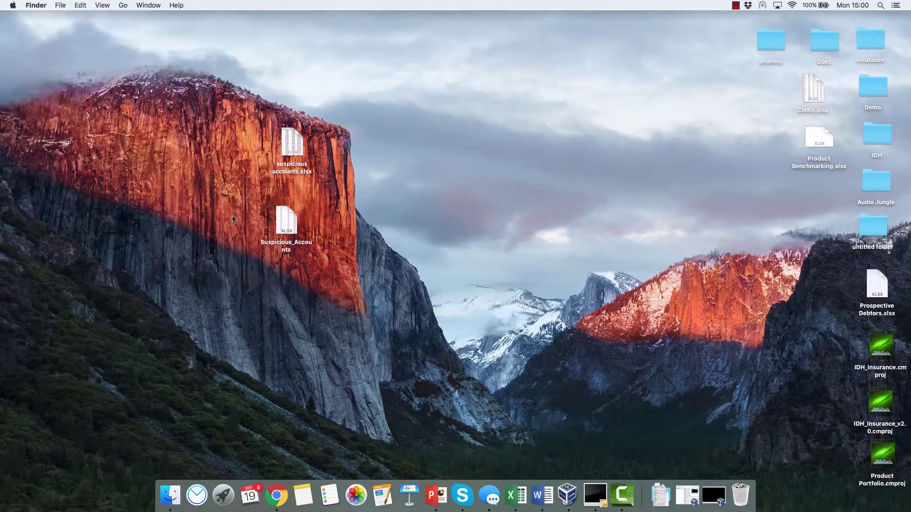
# Step: Import Suspicious_Accounts.xlsx as a 943-record set placed to the right of Accounts
pyautogui.moveTo(284, 220); pyautogui.dragTo(678, 340)
pyautogui.hotkey('ctrl', 'Right')
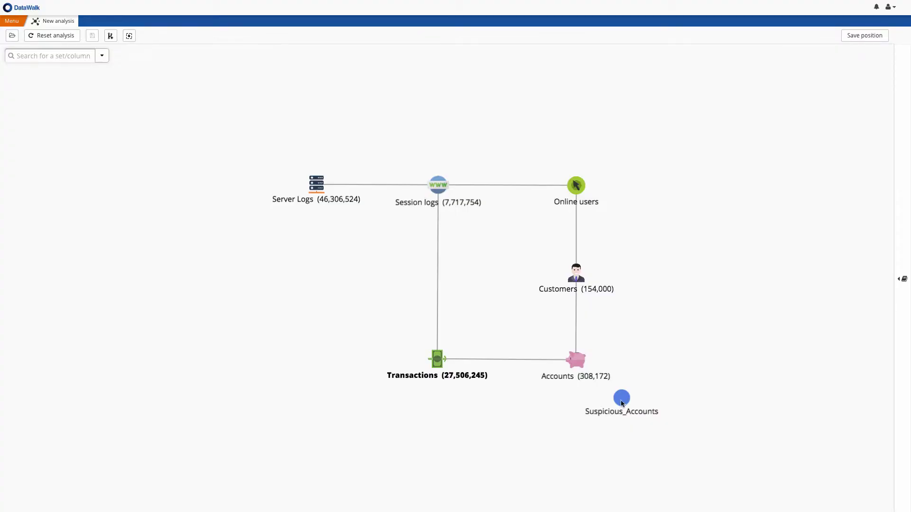
pyautogui.moveTo(622, 404); pyautogui.dragTo(685, 363)
pyautogui.click(864, 36)
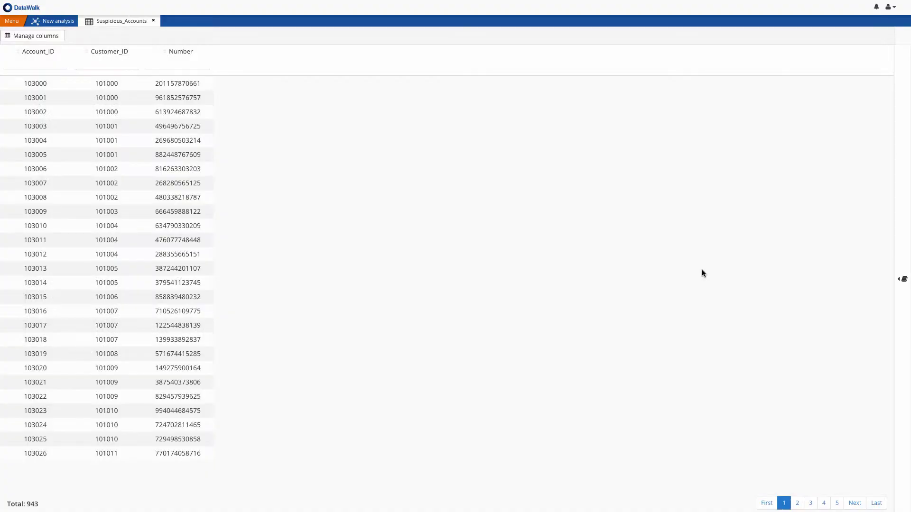
pyautogui.click(153, 21)
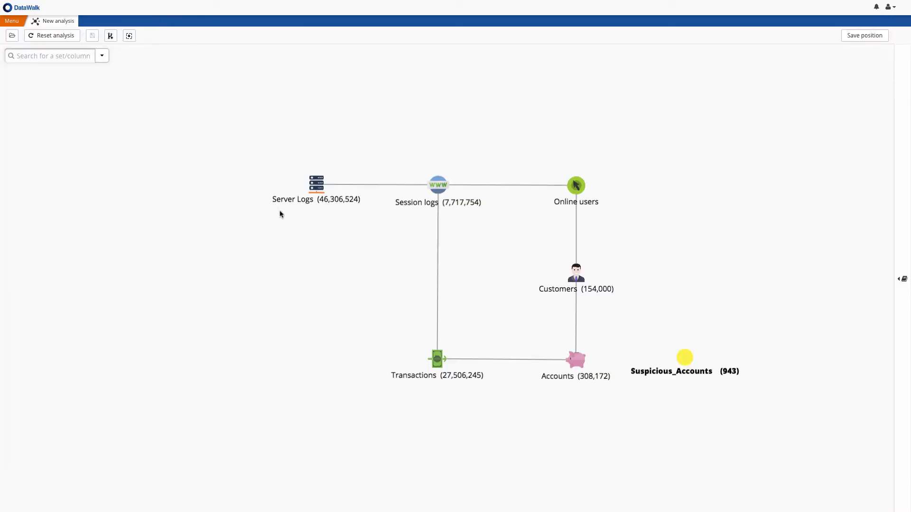
# Step: Change the Suspicious_Accounts set icon to the red alert2.png warning icon
pyautogui.rightClick(689, 362)
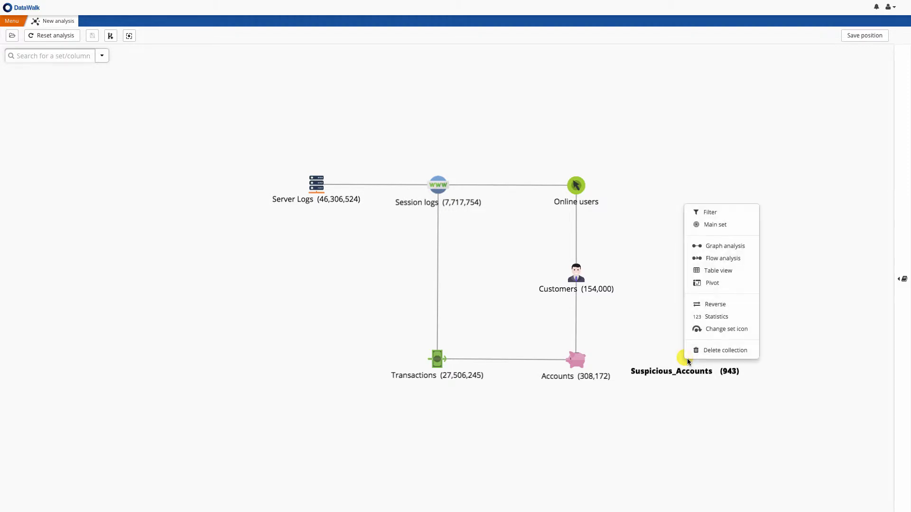
pyautogui.click(711, 328)
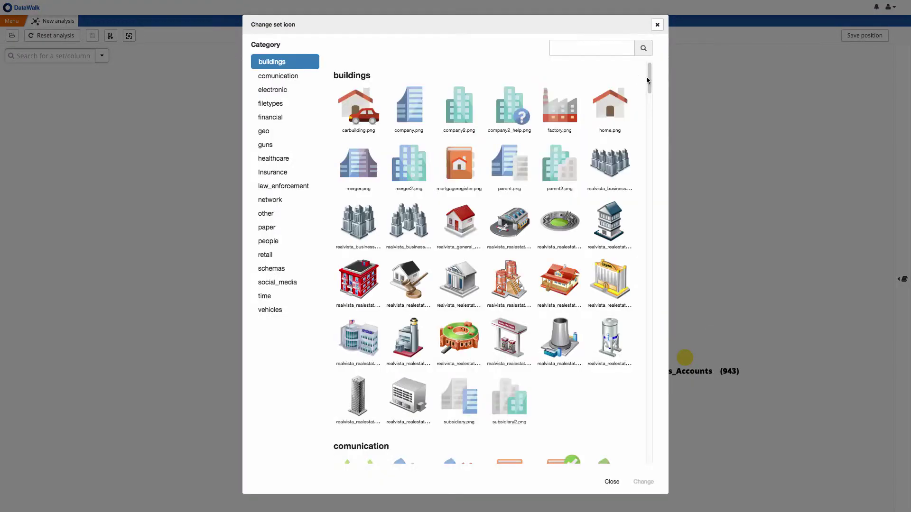
pyautogui.scroll(-20, 650, 131)
pyautogui.moveTo(653, 252); pyautogui.dragTo(648, 385)
pyautogui.click(358, 252)
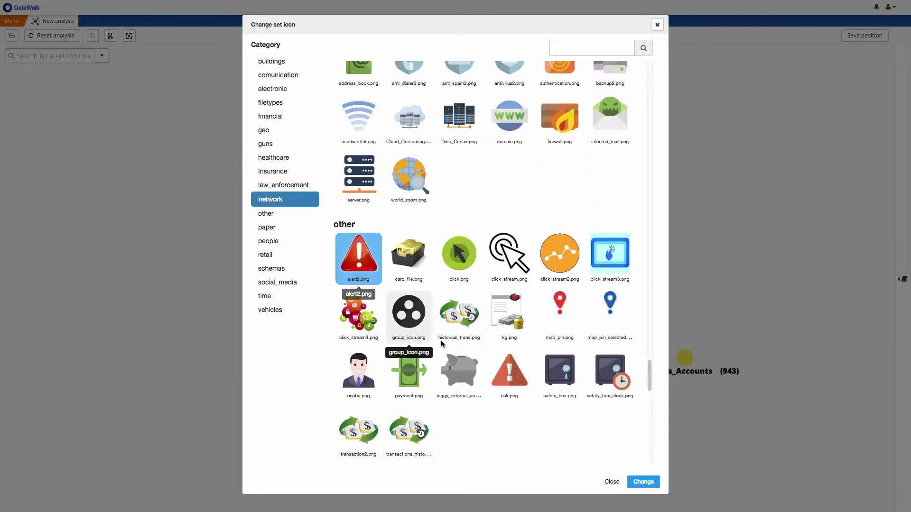
pyautogui.click(643, 482)
# Step: Draw a connection from Suspicious_Accounts to Accounts and get matching-column suggestions
pyautogui.click(111, 36)
pyautogui.moveTo(684, 360); pyautogui.dragTo(578, 361)
pyautogui.click(272, 83)
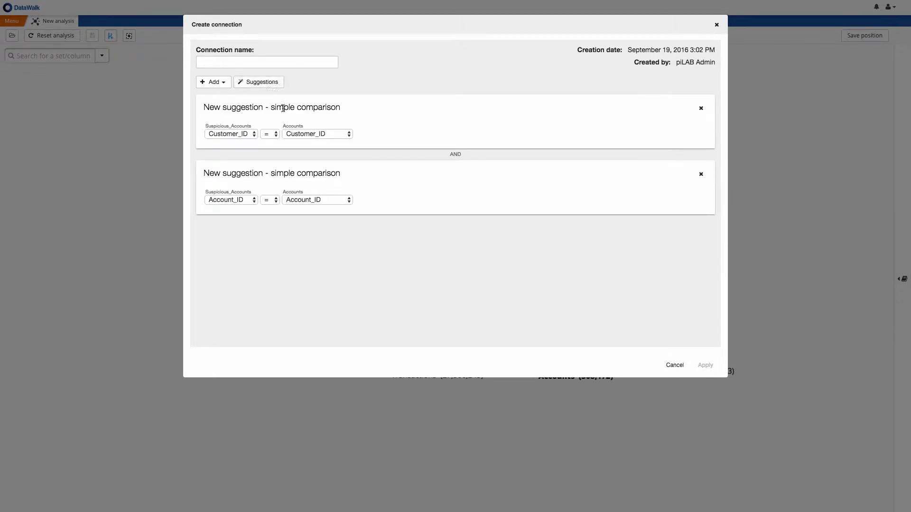
# Step: Drop the Customer_ID match and create the Account_ID connection named 'Next'
pyautogui.click(701, 108)
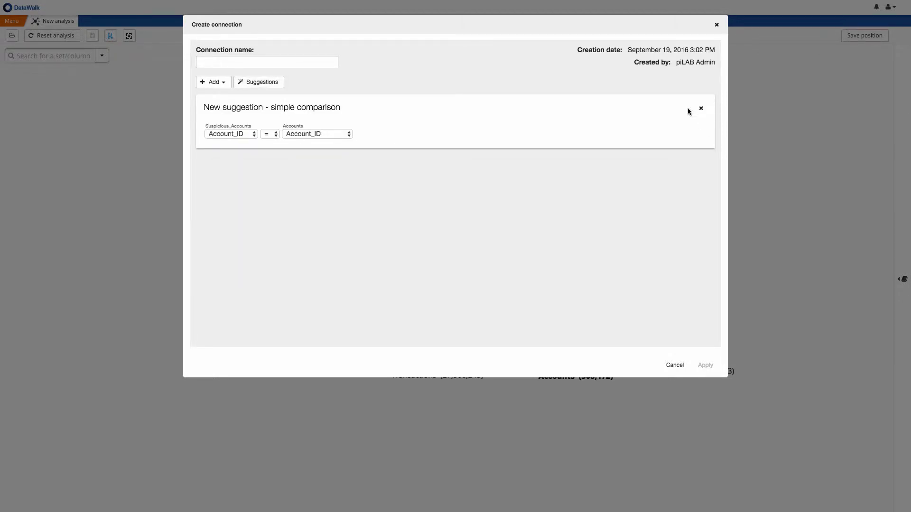
pyautogui.click(296, 61)
pyautogui.write('Next')
pyautogui.click(704, 366)
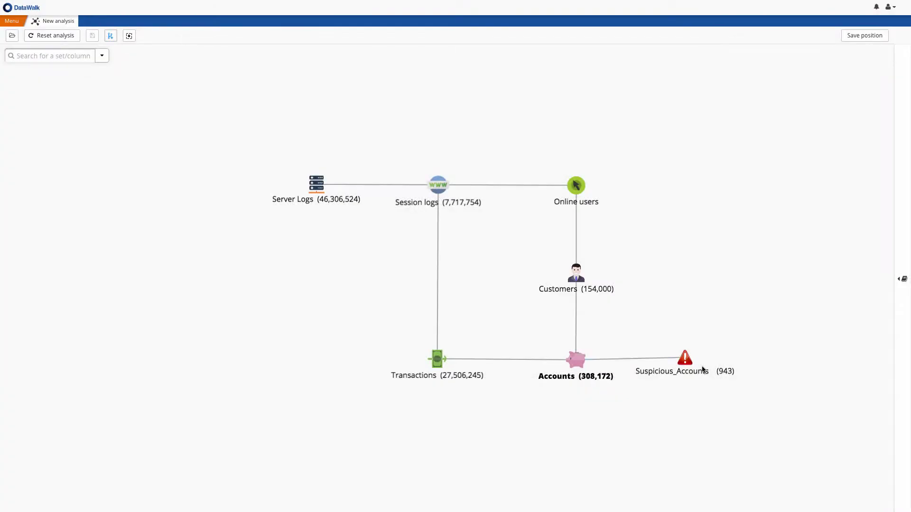
pyautogui.click(686, 363)
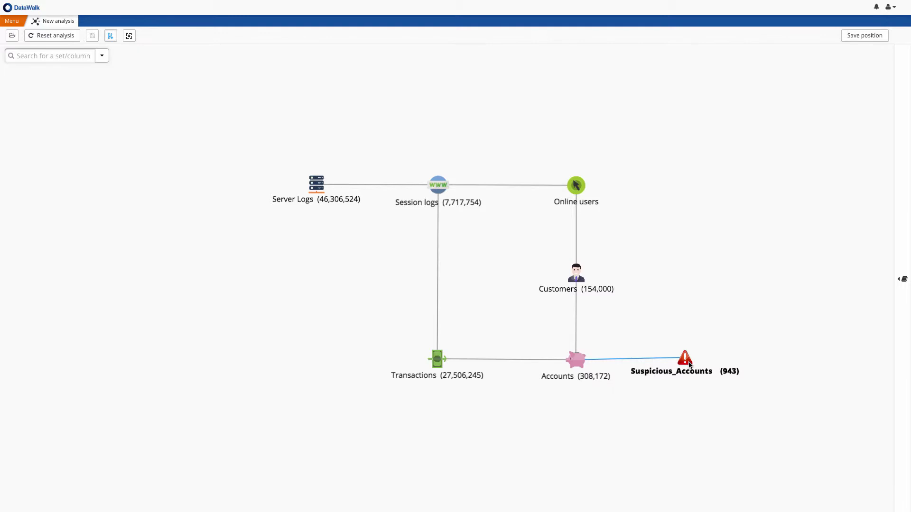
# Step: Build a path from Suspicious_Accounts to Accounts (943) and on to Transactions (123,919)
pyautogui.rightClick(690, 365)
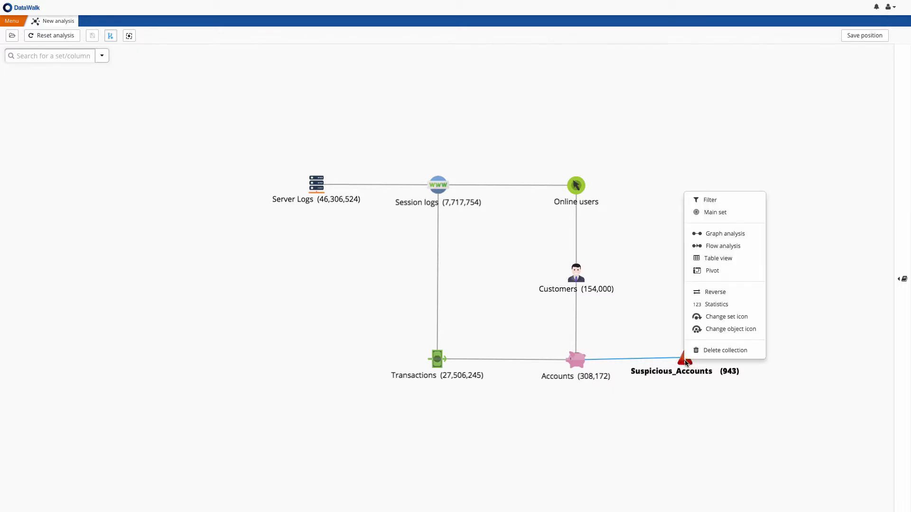
pyautogui.click(707, 209)
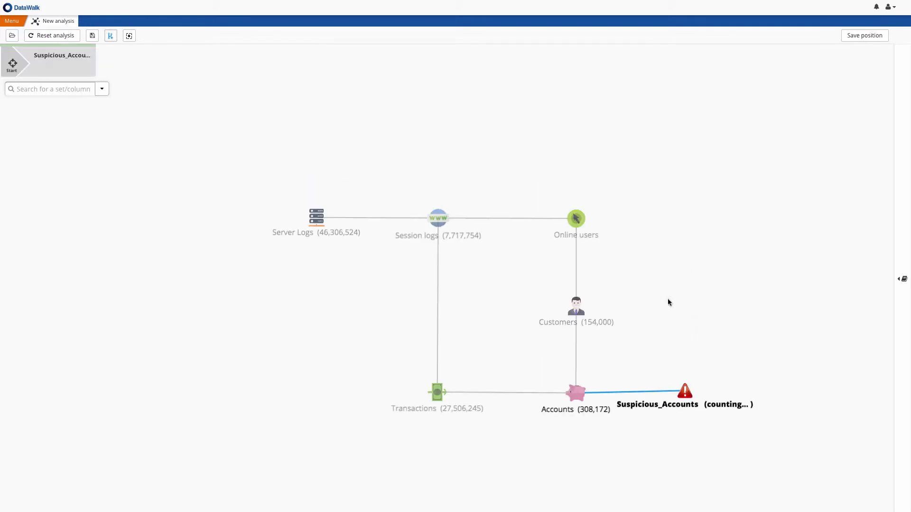
pyautogui.click(580, 391)
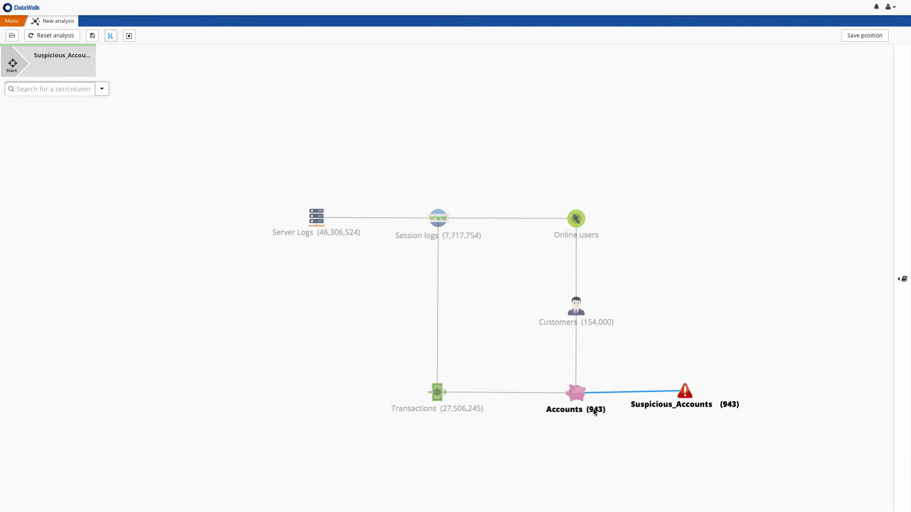
pyautogui.rightClick(577, 391)
pyautogui.click(596, 205)
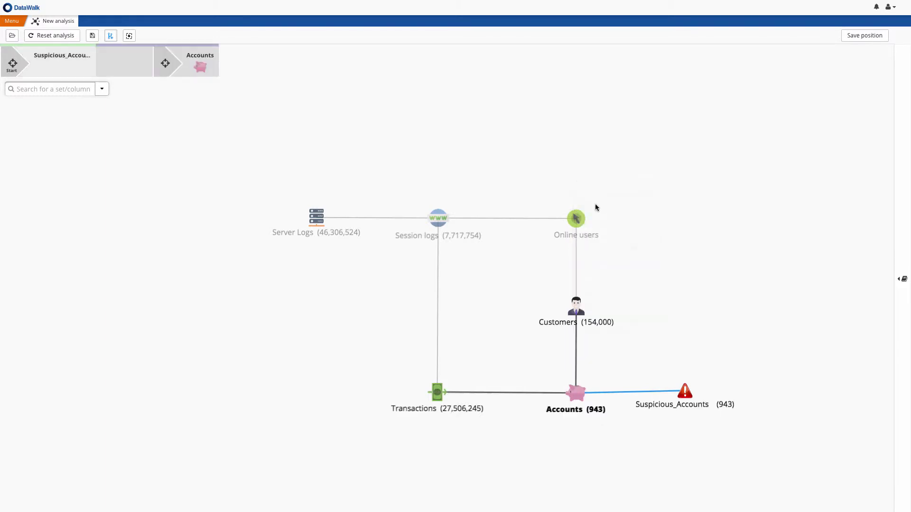
pyautogui.click(437, 395)
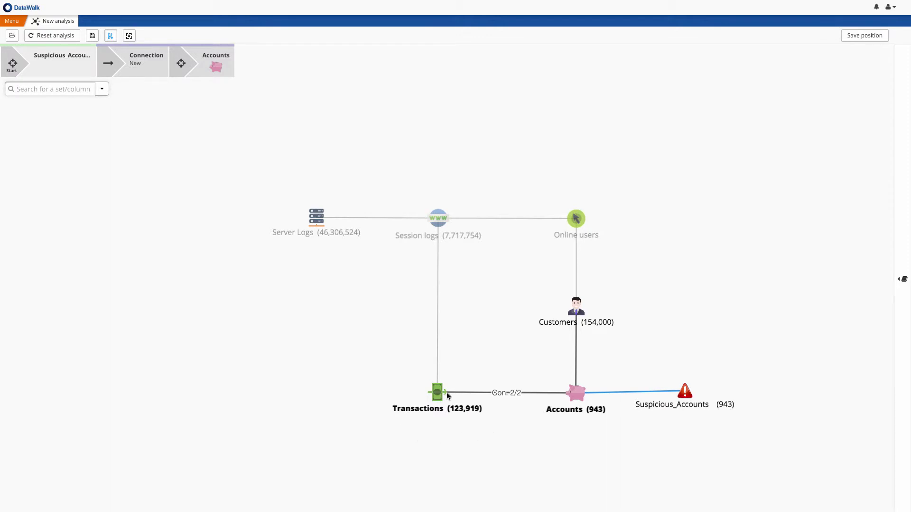
pyautogui.rightClick(583, 390)
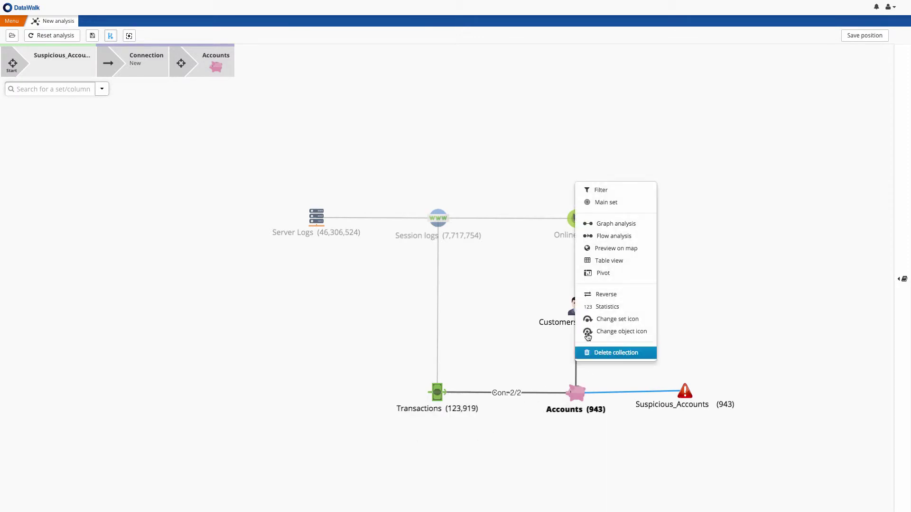
# Step: Keep only the top 20% of Accounts by Balance, leaving 282
pyautogui.click(605, 306)
pyautogui.click(484, 267)
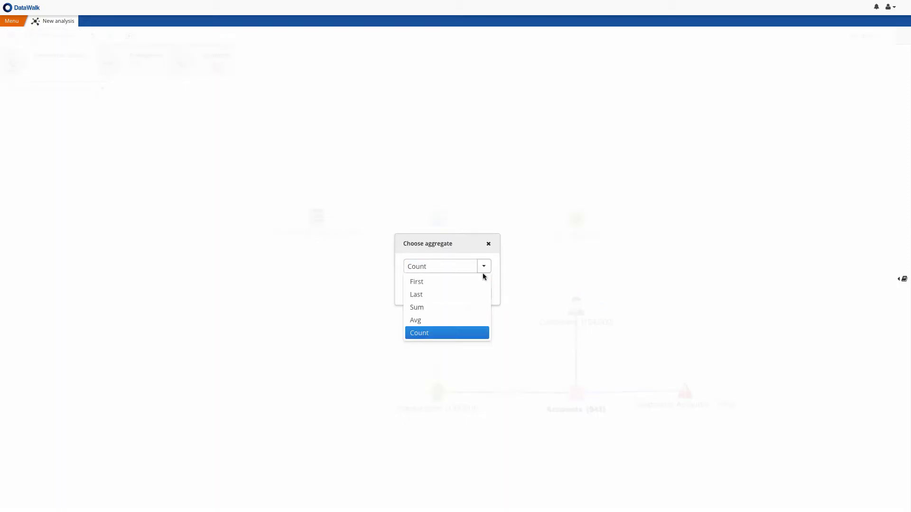
pyautogui.click(483, 280)
pyautogui.click(485, 269)
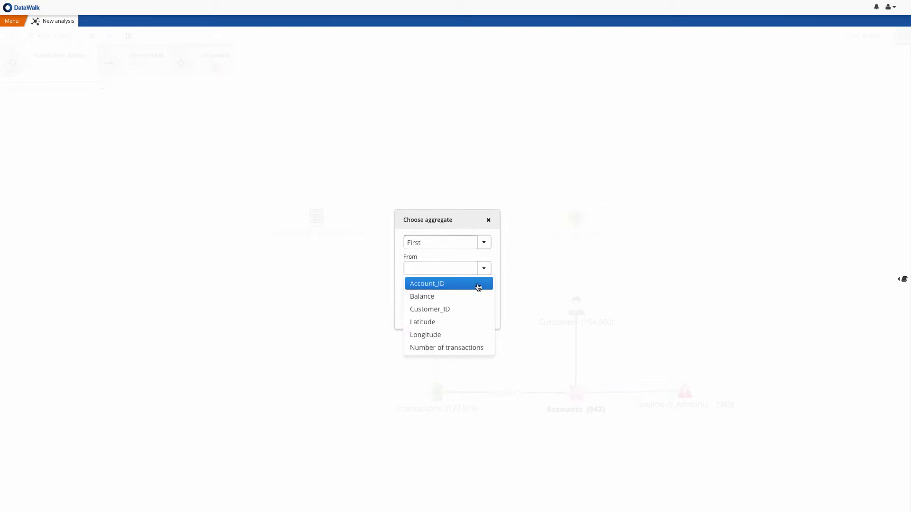
pyautogui.click(441, 296)
pyautogui.moveTo(409, 293); pyautogui.dragTo(422, 294)
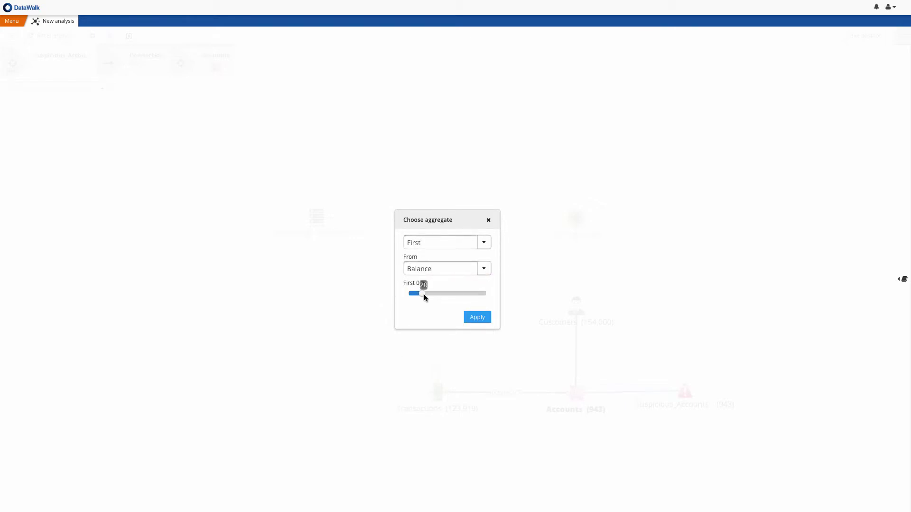
pyautogui.click(478, 317)
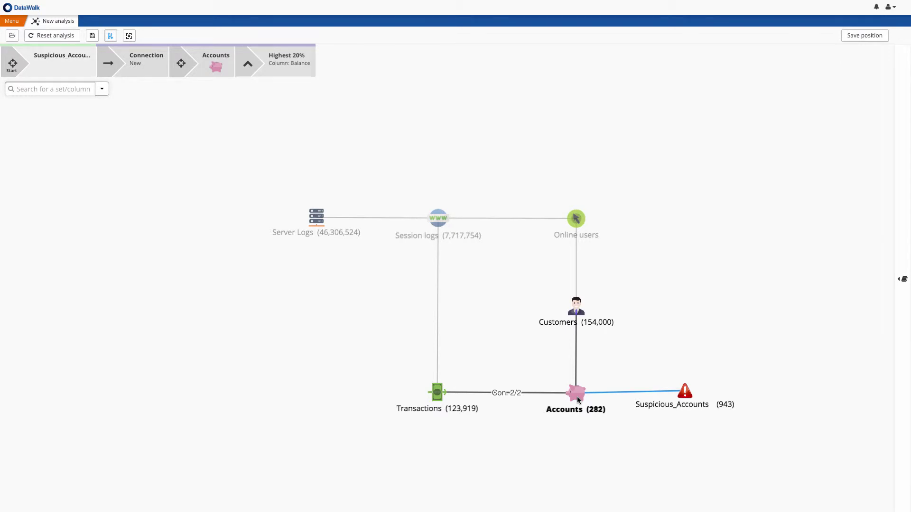
# Step: Add an Avg aggregate of Number of transactions to Accounts, showing Avg 119
pyautogui.rightClick(577, 397)
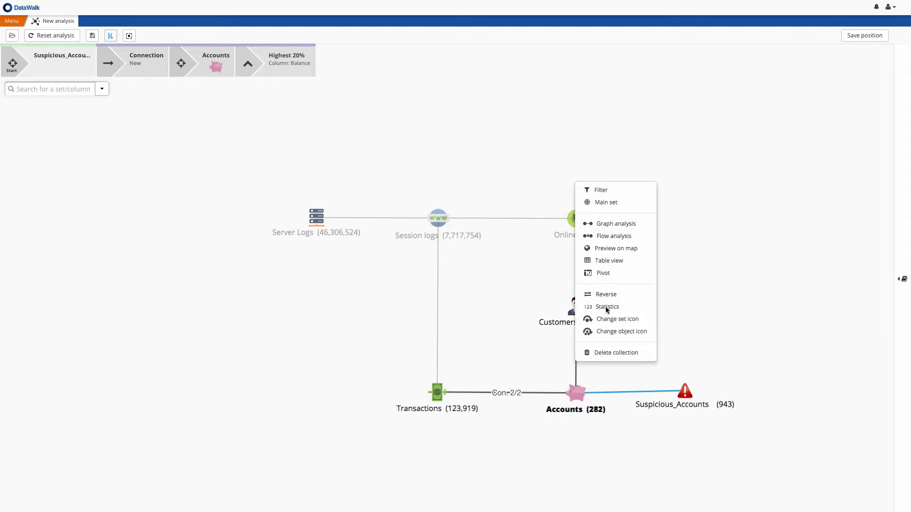
pyautogui.click(605, 307)
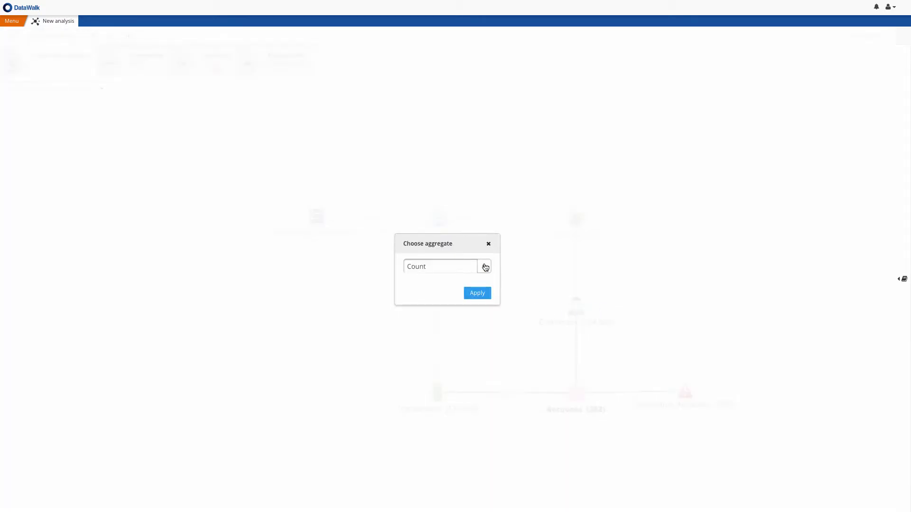
pyautogui.click(485, 267)
pyautogui.click(478, 319)
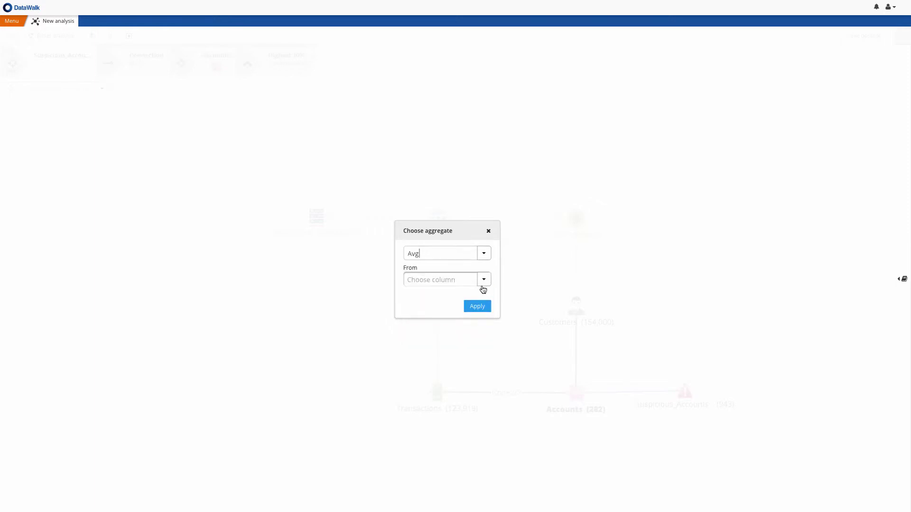
pyautogui.click(483, 281)
pyautogui.click(480, 358)
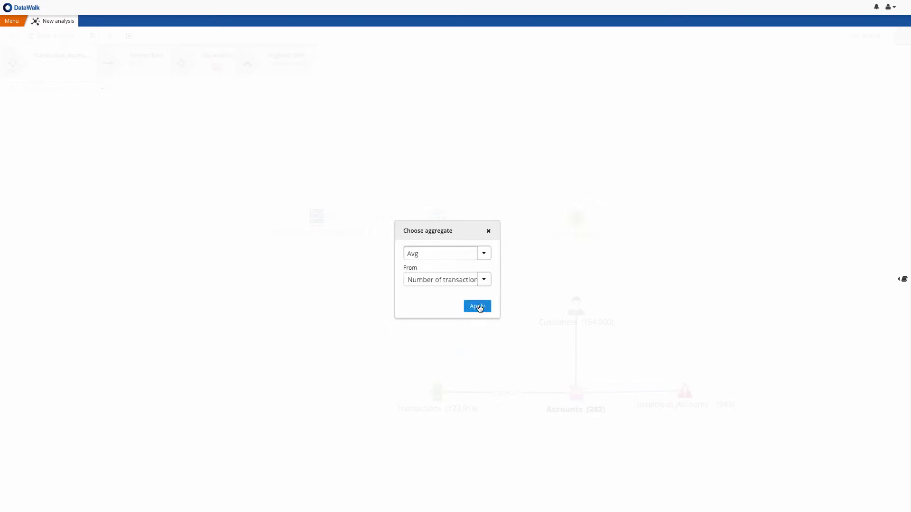
pyautogui.click(478, 307)
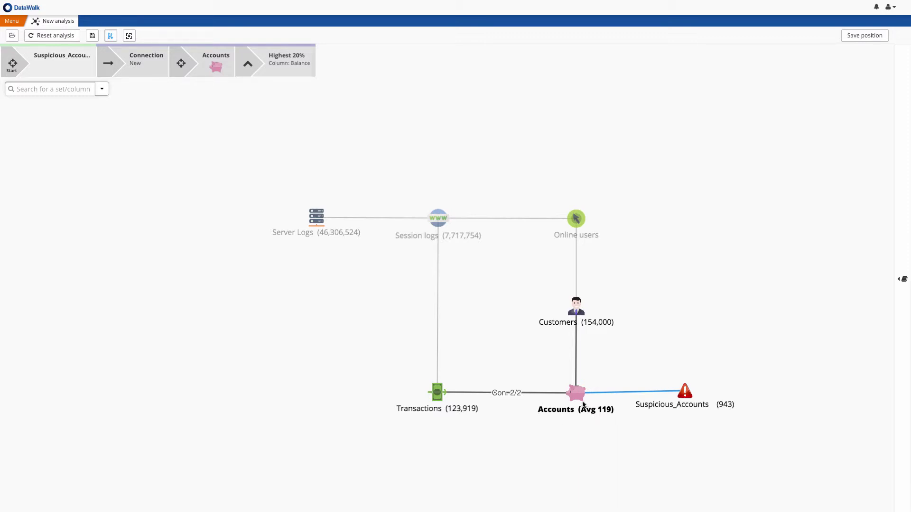
# Step: Restrict the Accounts–Transactions link to remitter only with at least 119 connections, leaving 20,790 Transactions
pyautogui.click(542, 393)
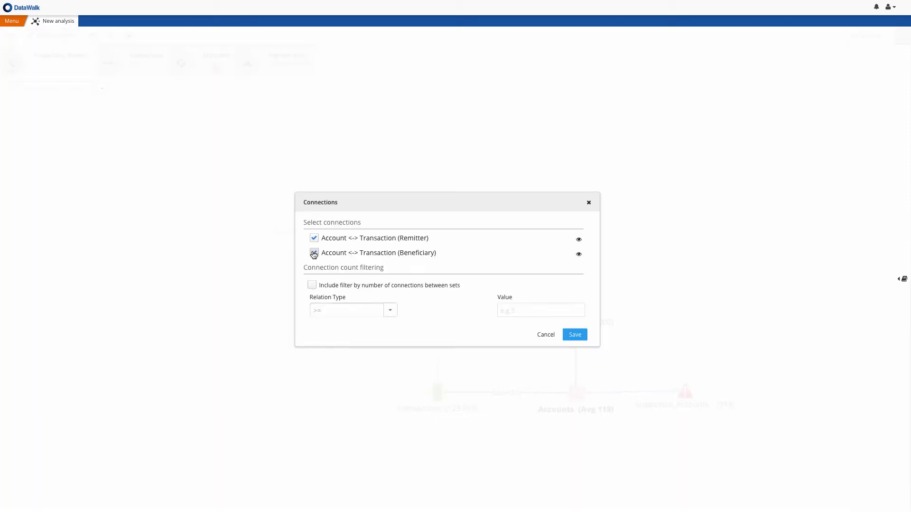
pyautogui.click(313, 252)
pyautogui.click(312, 285)
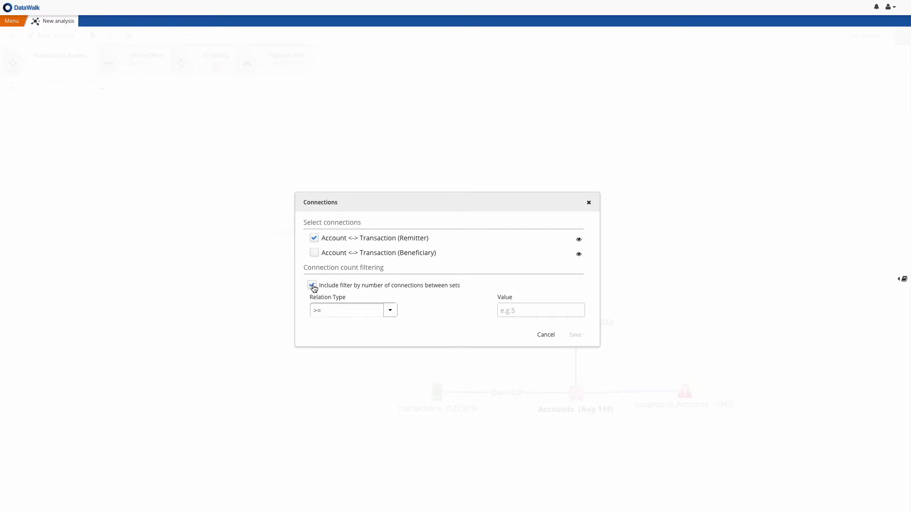
pyautogui.click(512, 306)
pyautogui.write('119')
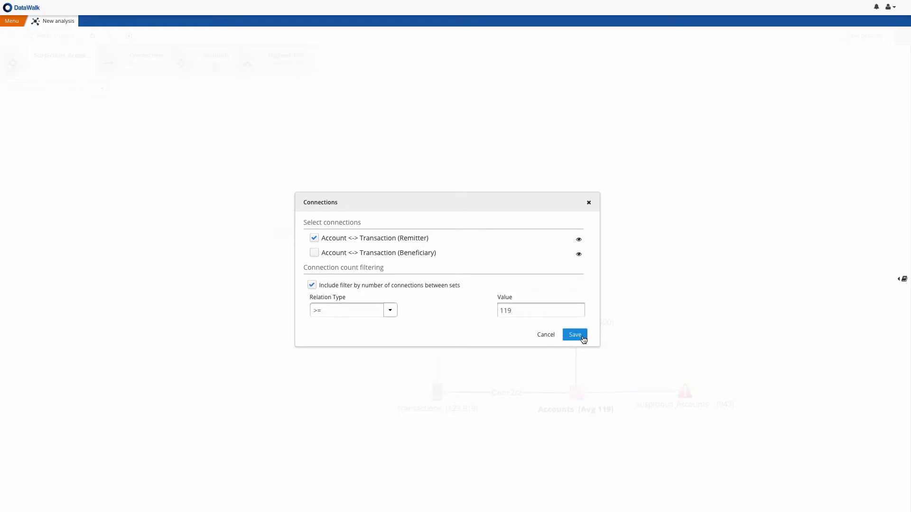
pyautogui.click(574, 335)
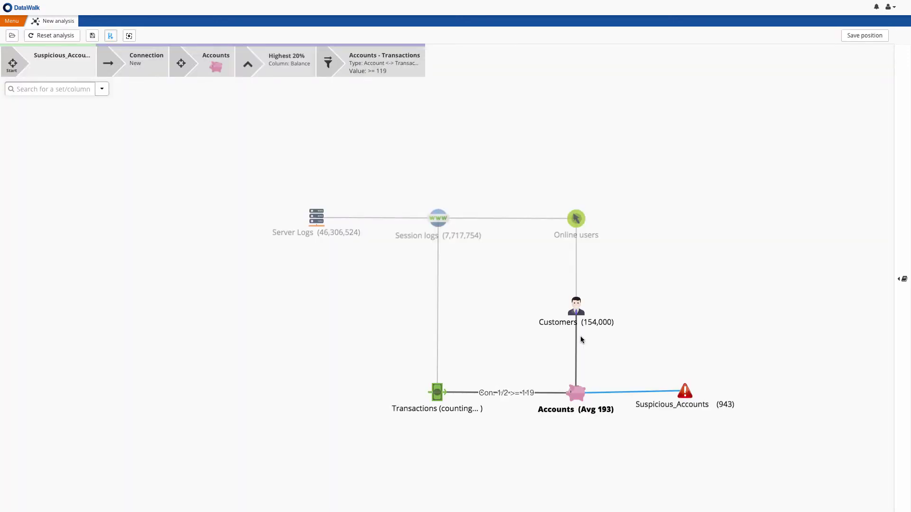
# Step: Set Transactions as main set with a Date range Jul 01–Sep 19 2016, leaving 4,985
pyautogui.rightClick(437, 400)
pyautogui.click(447, 202)
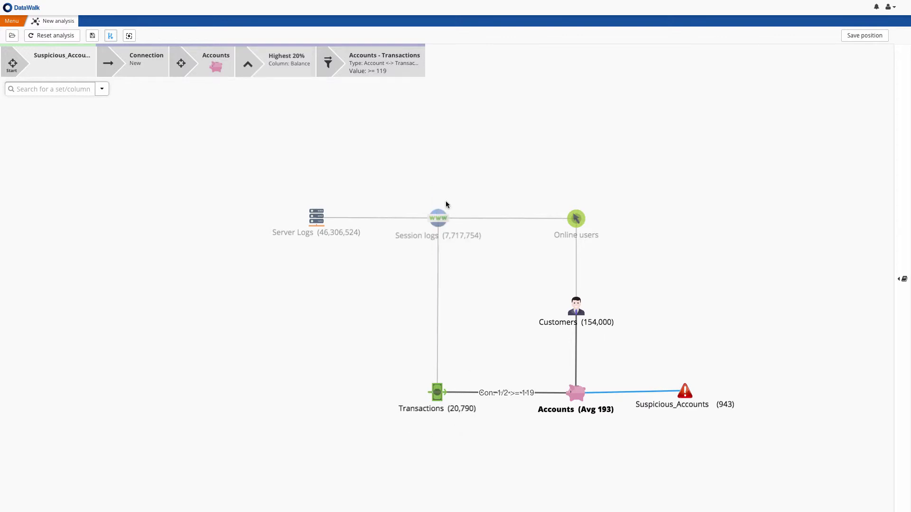
pyautogui.rightClick(438, 395)
pyautogui.click(474, 197)
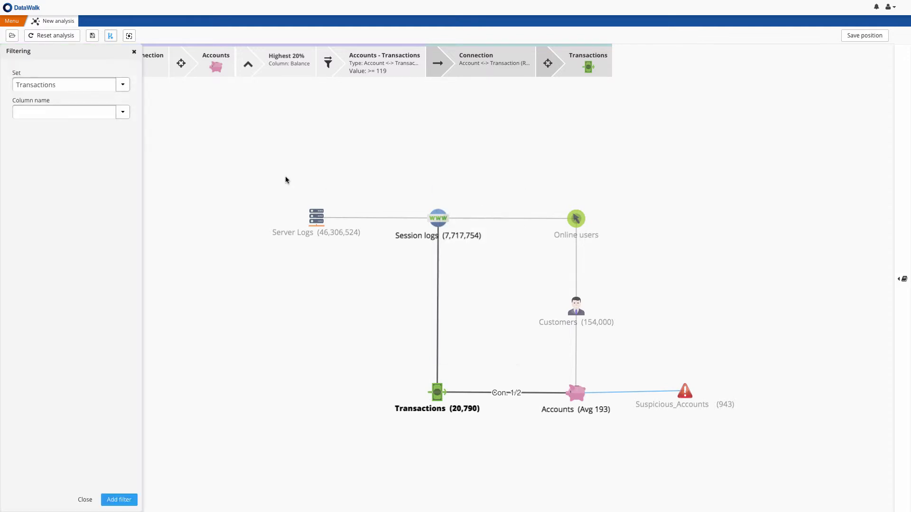
pyautogui.click(123, 112)
pyautogui.click(95, 281)
pyautogui.click(51, 131)
pyautogui.click(93, 149)
pyautogui.click(110, 169)
pyautogui.click(109, 168)
pyautogui.click(184, 196)
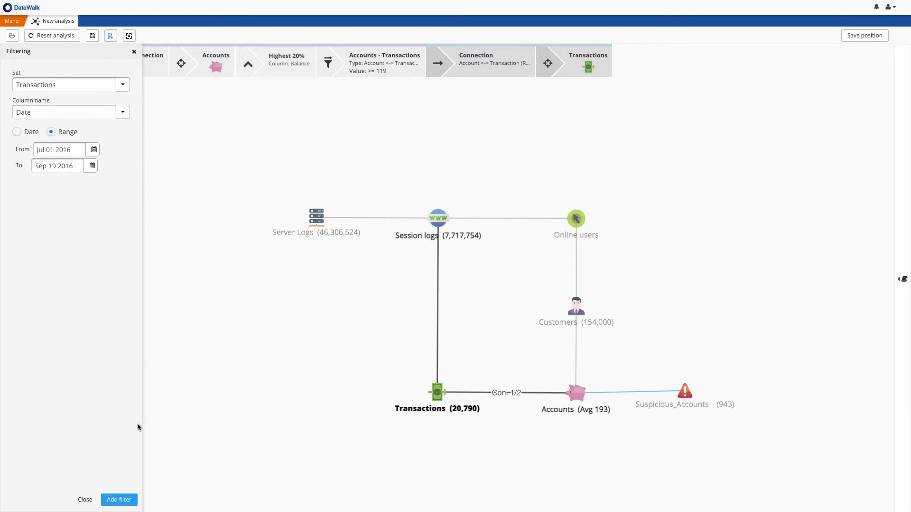
pyautogui.click(119, 500)
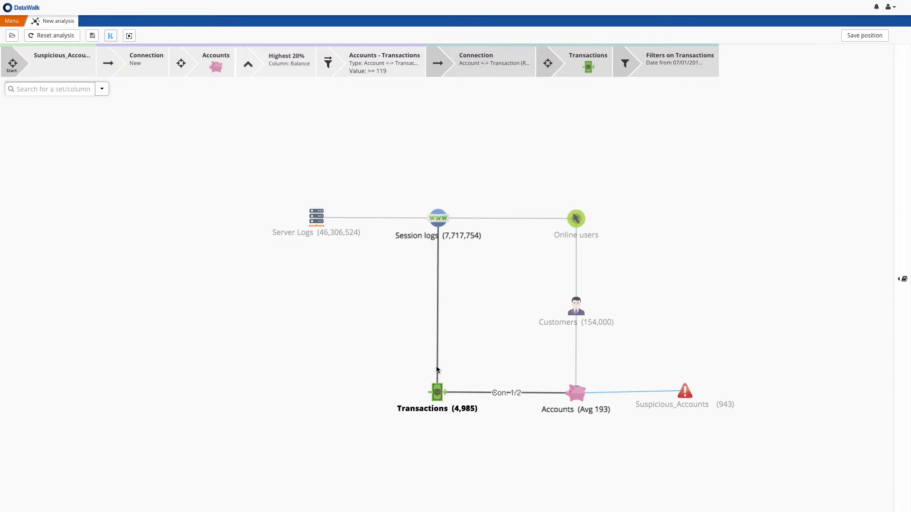
# Step: Inspect the Transactions–Session logs connection unchanged, then make Session logs the main set (995 sessions)
pyautogui.doubleClick(437, 368)
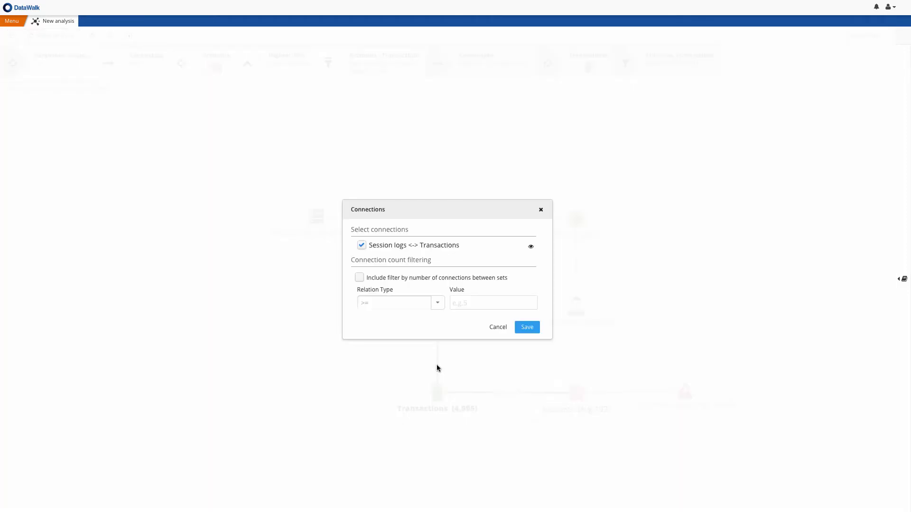
pyautogui.click(530, 247)
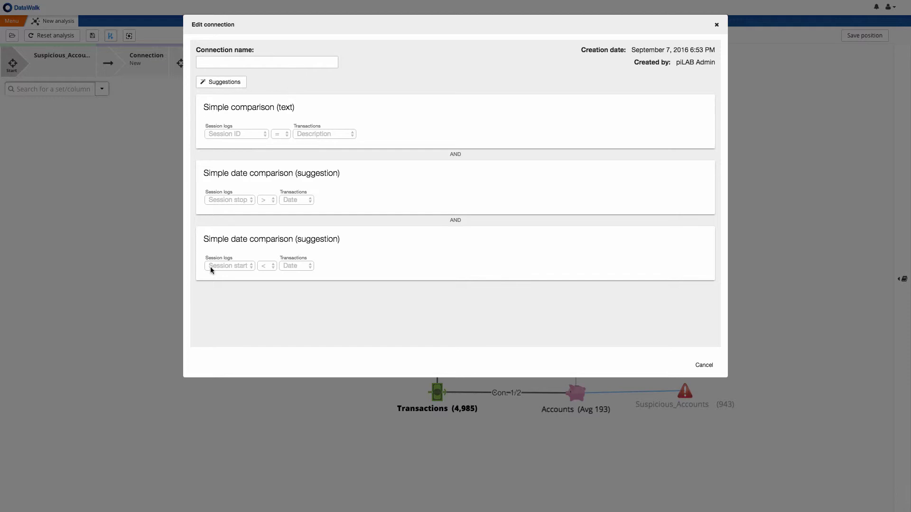
pyautogui.click(704, 365)
pyautogui.click(437, 219)
pyautogui.click(464, 210)
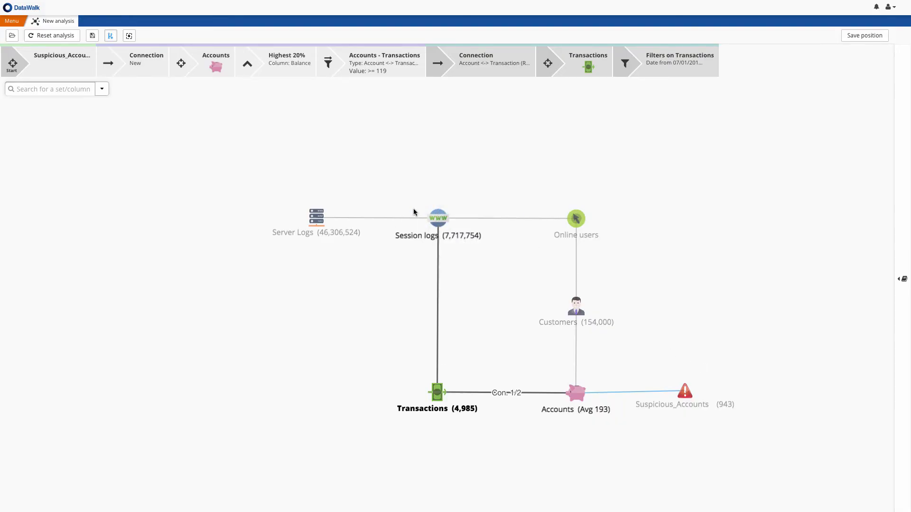
# Step: Review the Session logs–Server Logs connection definition without changes, leaving Server Logs at 5,724 entries
pyautogui.click(351, 218)
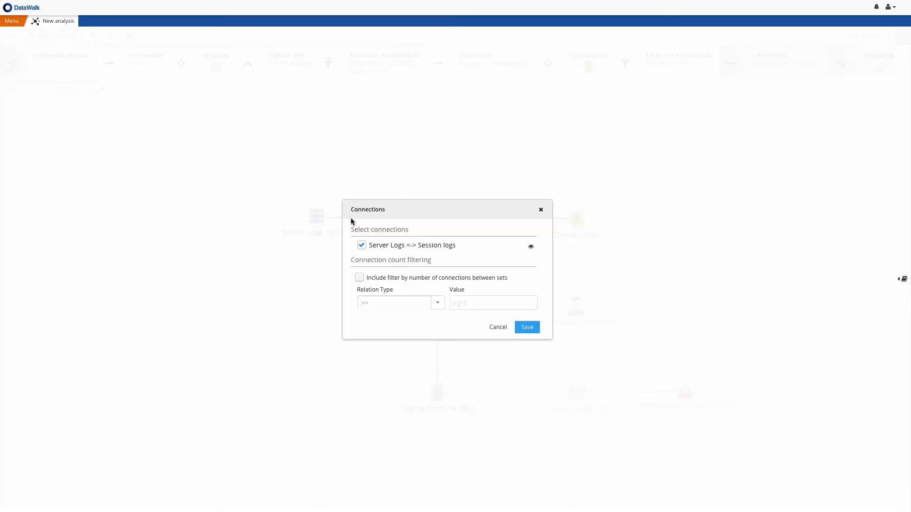
pyautogui.click(531, 246)
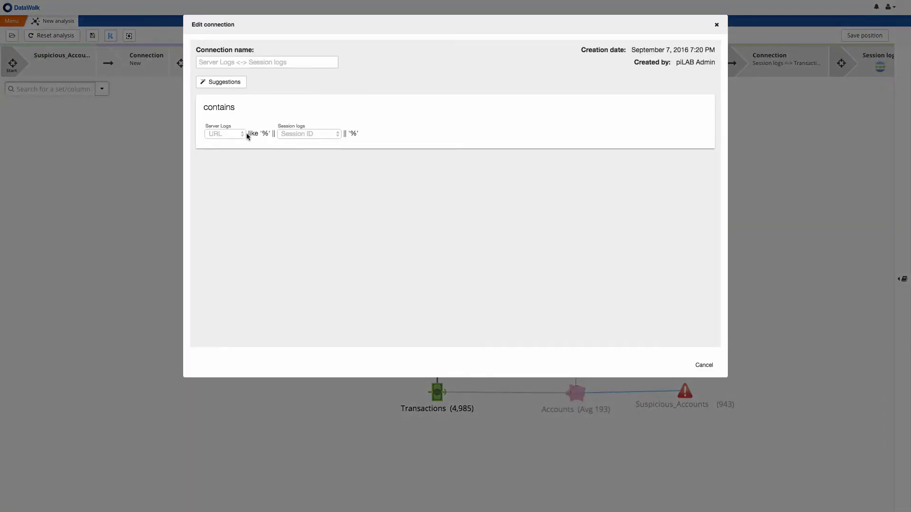
pyautogui.click(702, 365)
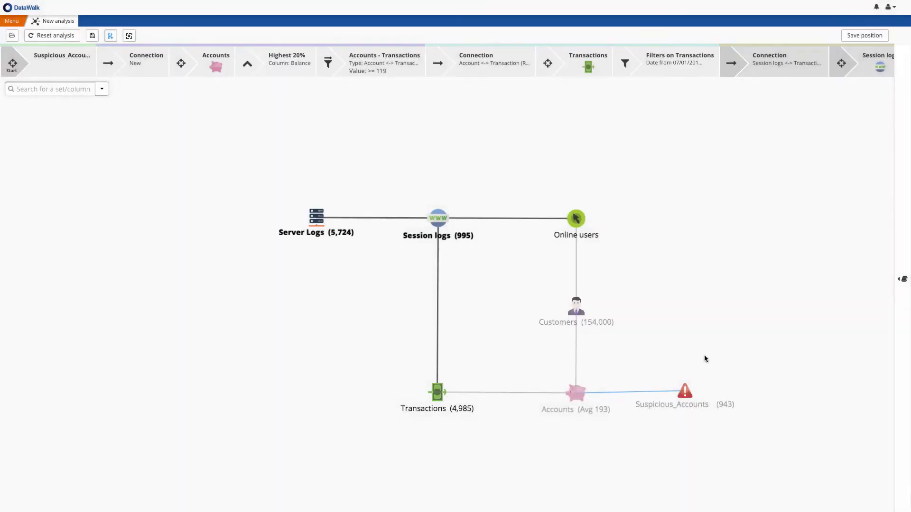
pyautogui.rightClick(313, 224)
pyautogui.click(334, 254)
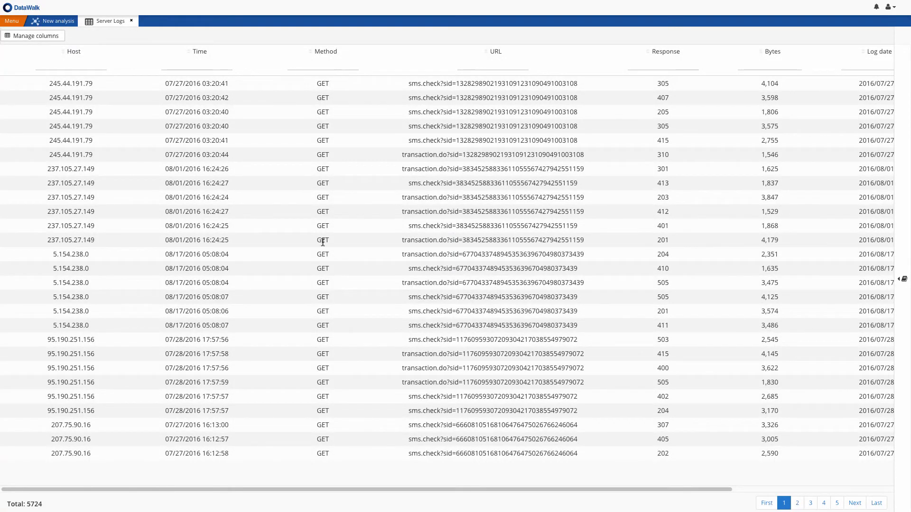
pyautogui.click(133, 22)
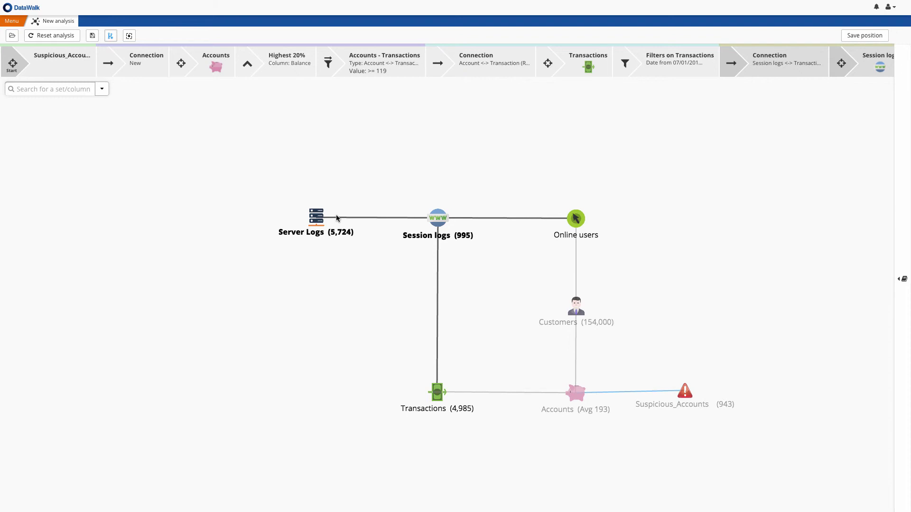
# Step: Open the 'Access per day per IP' pivot report for the Server Logs set
pyautogui.rightClick(309, 215)
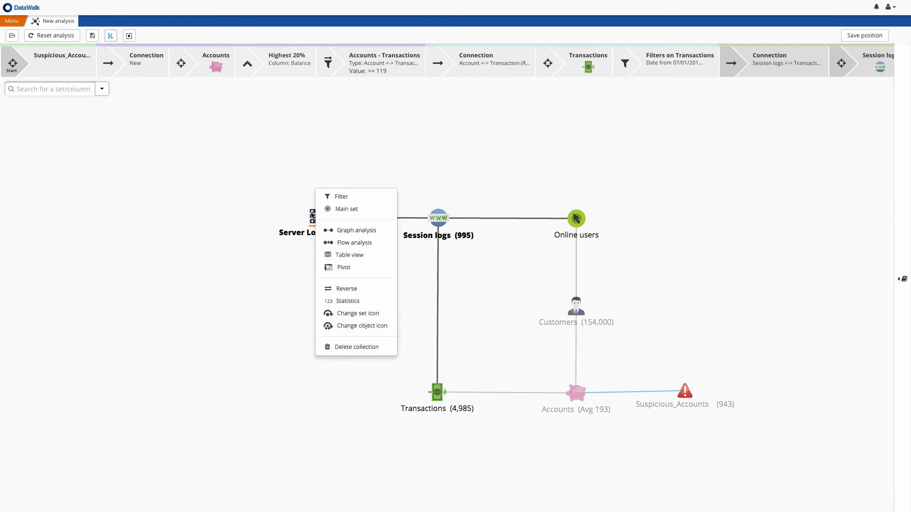
pyautogui.click(344, 271)
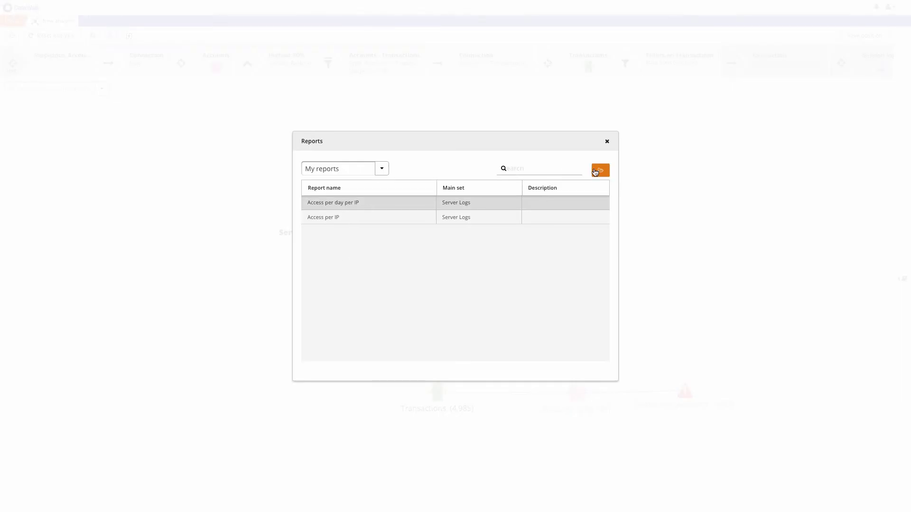
pyautogui.click(600, 170)
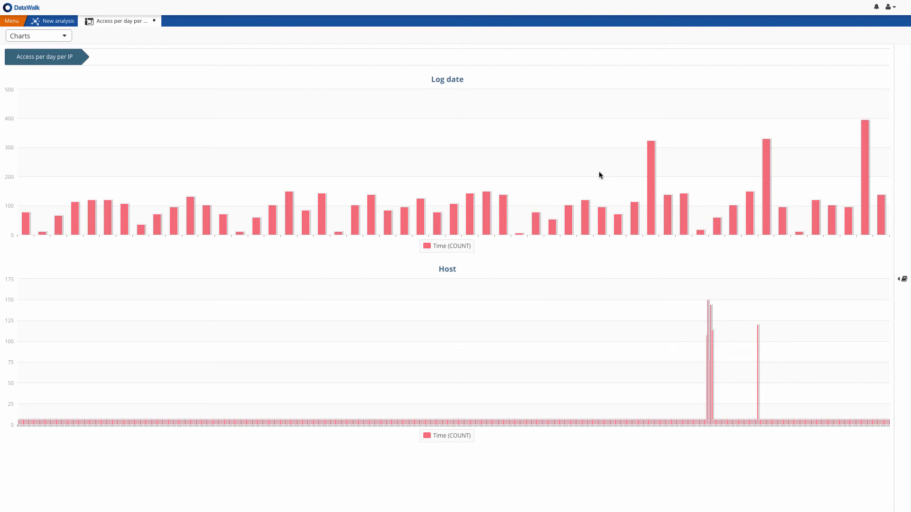
# Step: Drill into the 2016/09/01 bar and zoom onto the six busiest hosts
pyautogui.moveTo(647, 164)
pyautogui.moveTo(766, 149)
pyautogui.moveTo(868, 134)
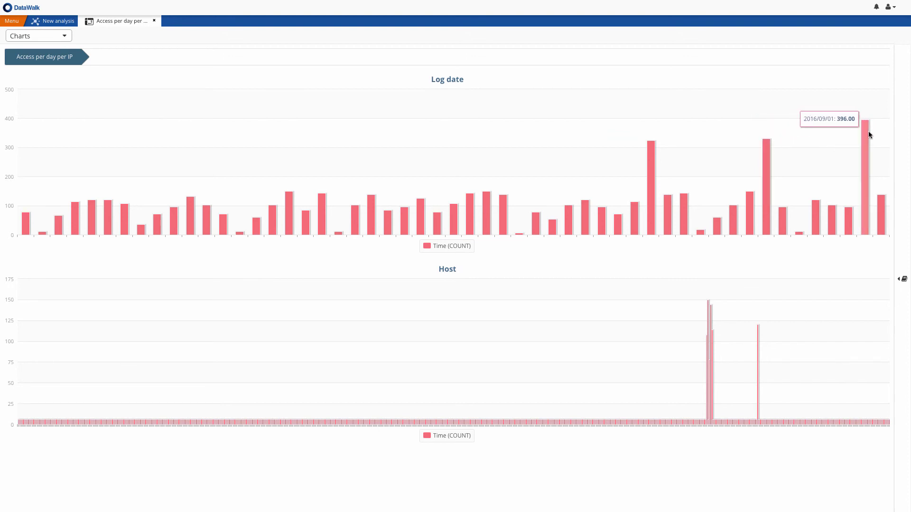
pyautogui.click(864, 135)
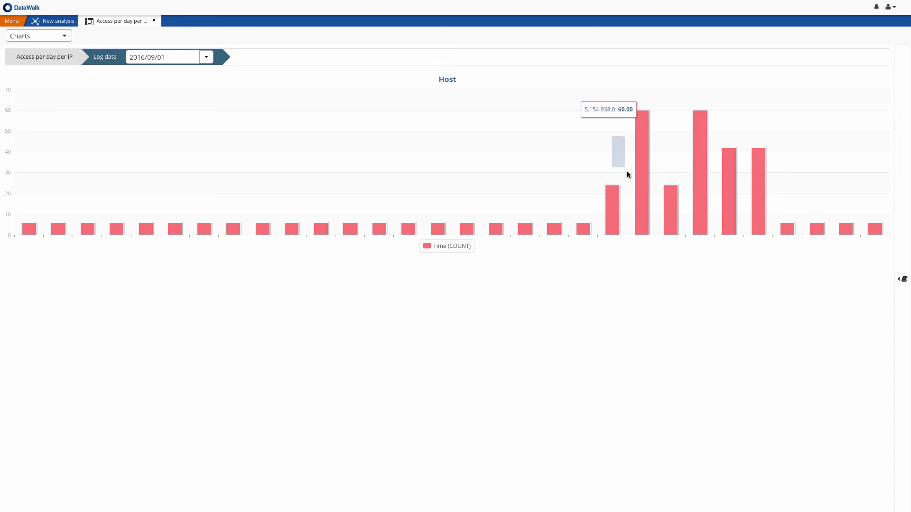
pyautogui.moveTo(630, 178); pyautogui.dragTo(757, 235)
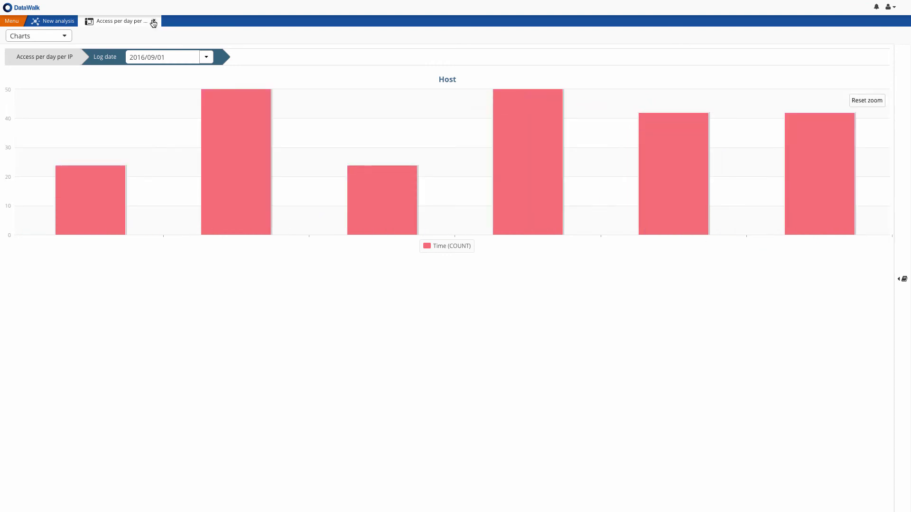
# Step: Close the report, load the saved 'Blacklist' analysis, and cancel the Save dialog without saving
pyautogui.click(154, 22)
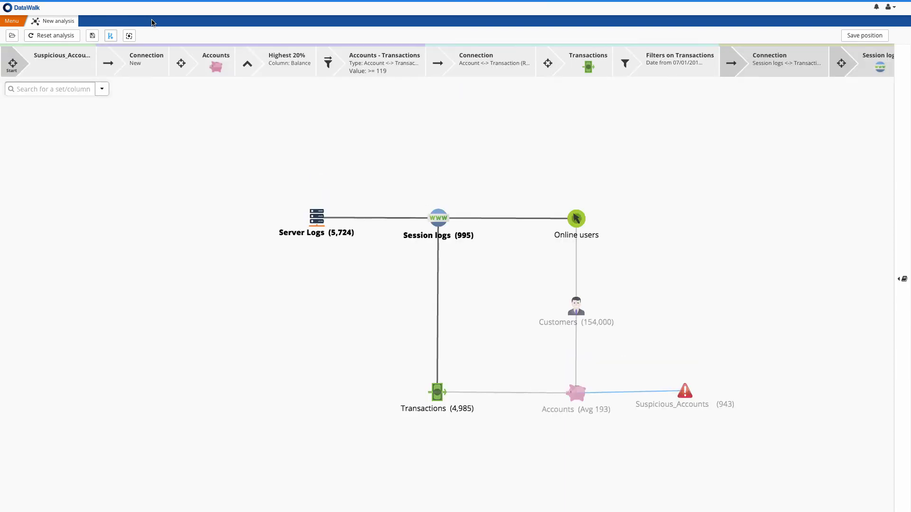
pyautogui.click(12, 37)
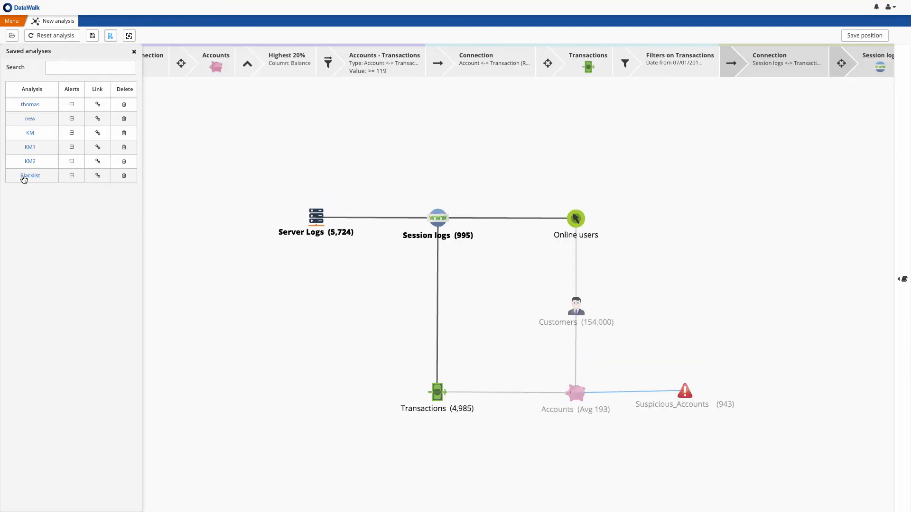
pyautogui.click(29, 175)
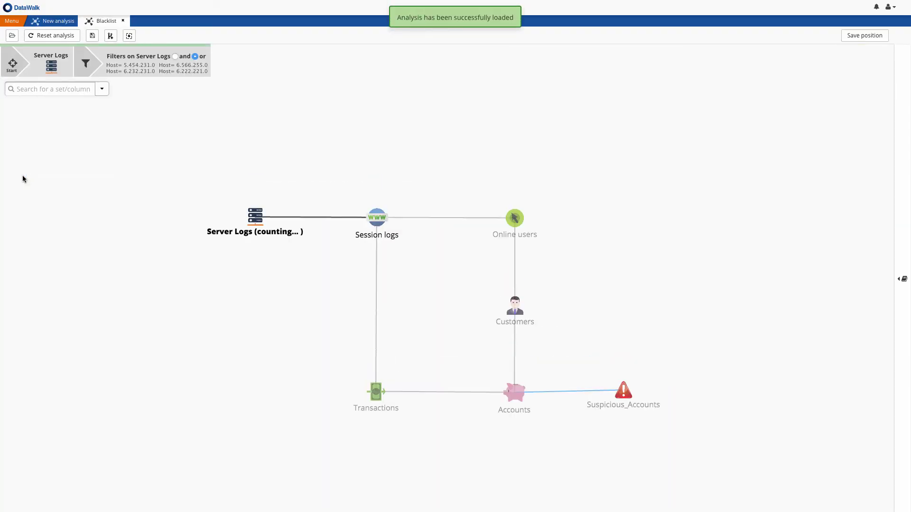
pyautogui.click(93, 37)
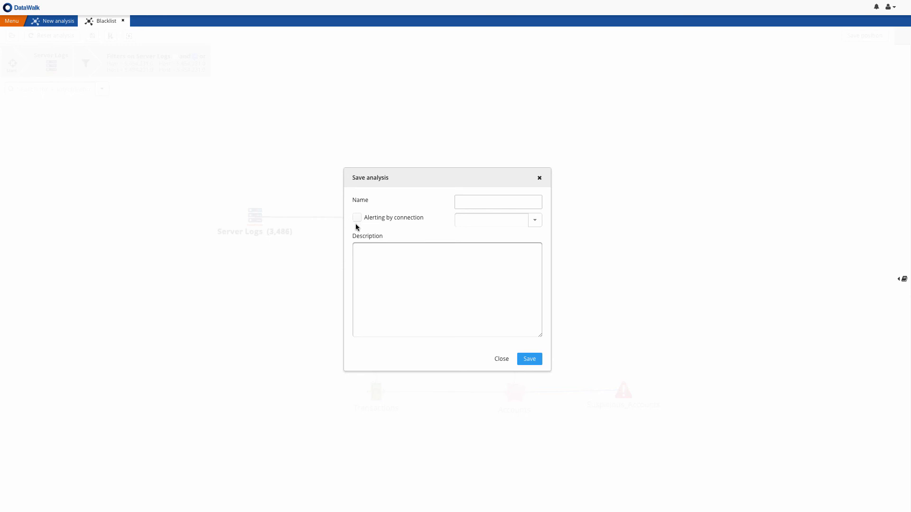
pyautogui.click(539, 179)
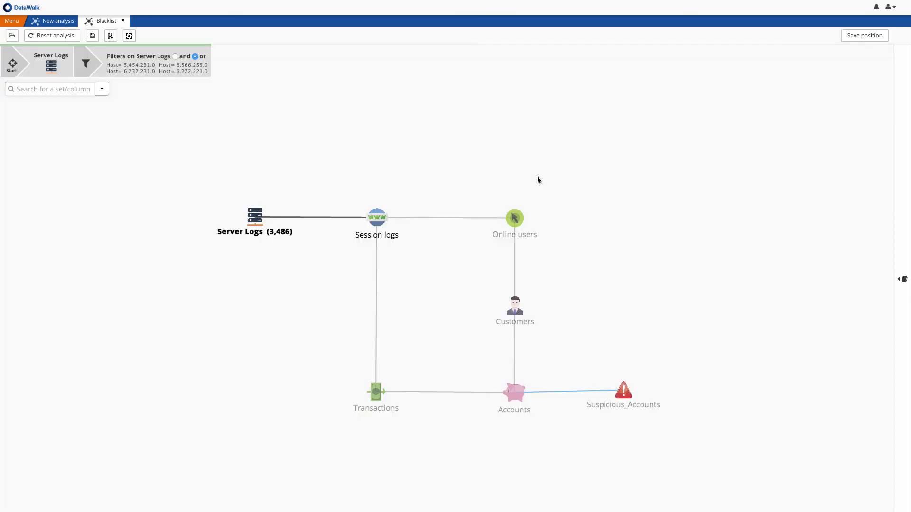